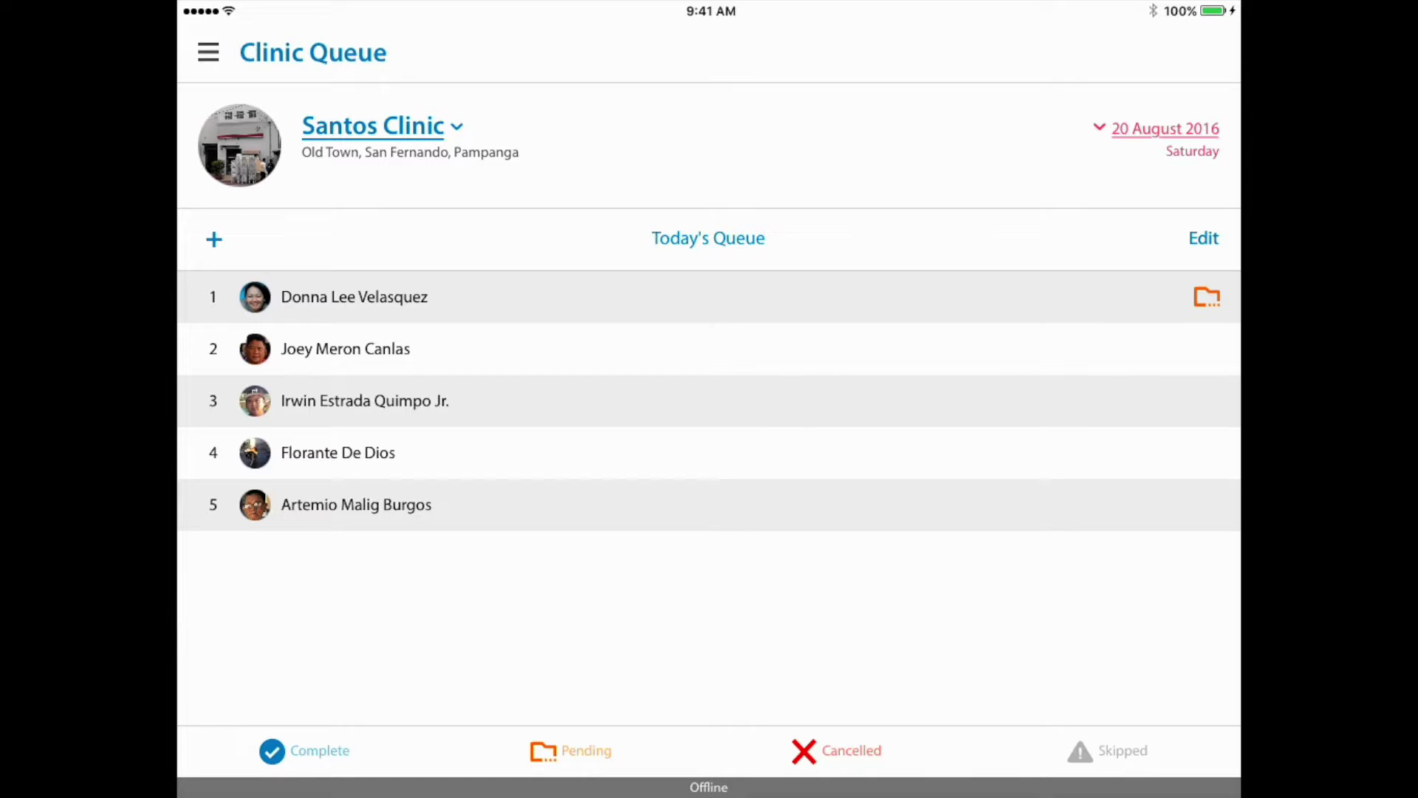
click(1203, 238)
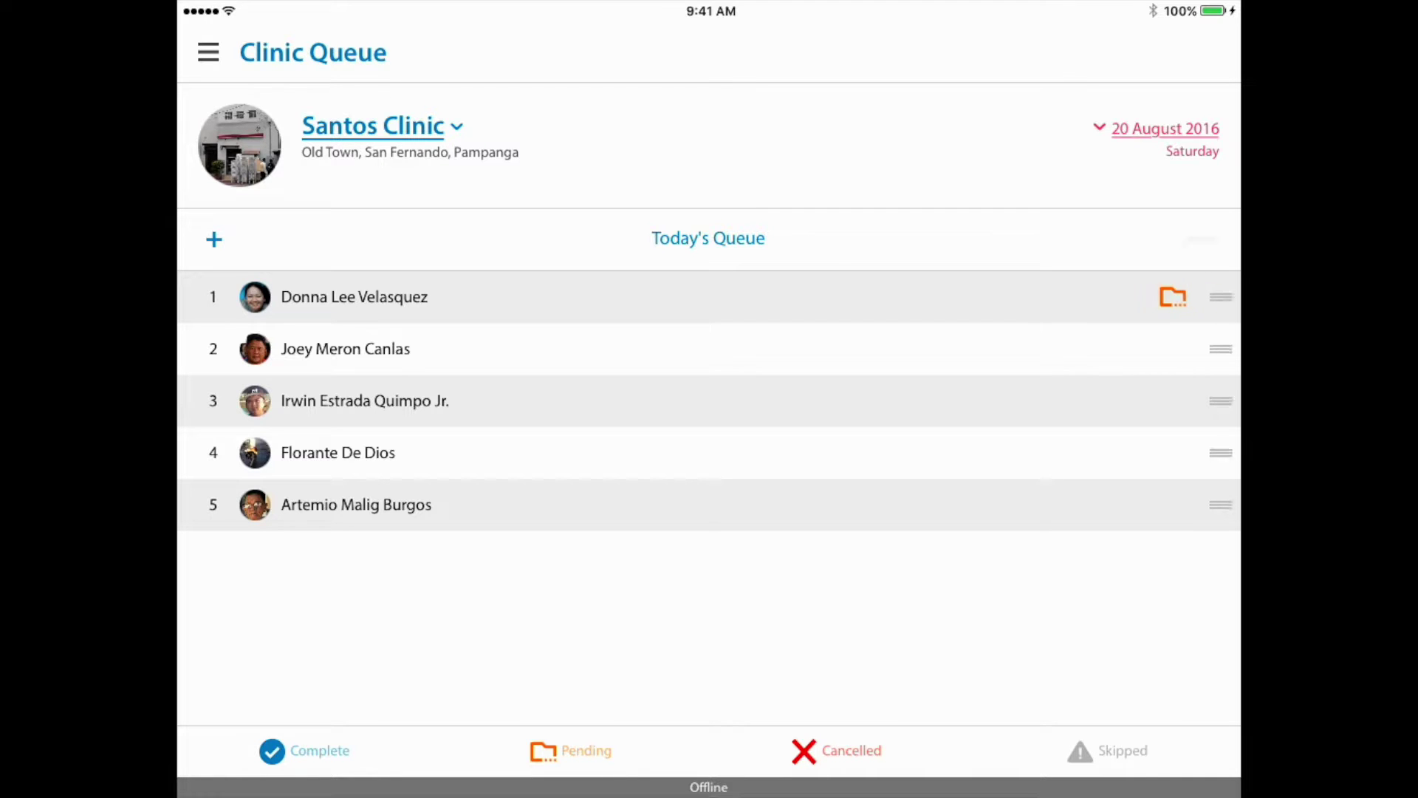
drag(1214, 296, 1214, 415)
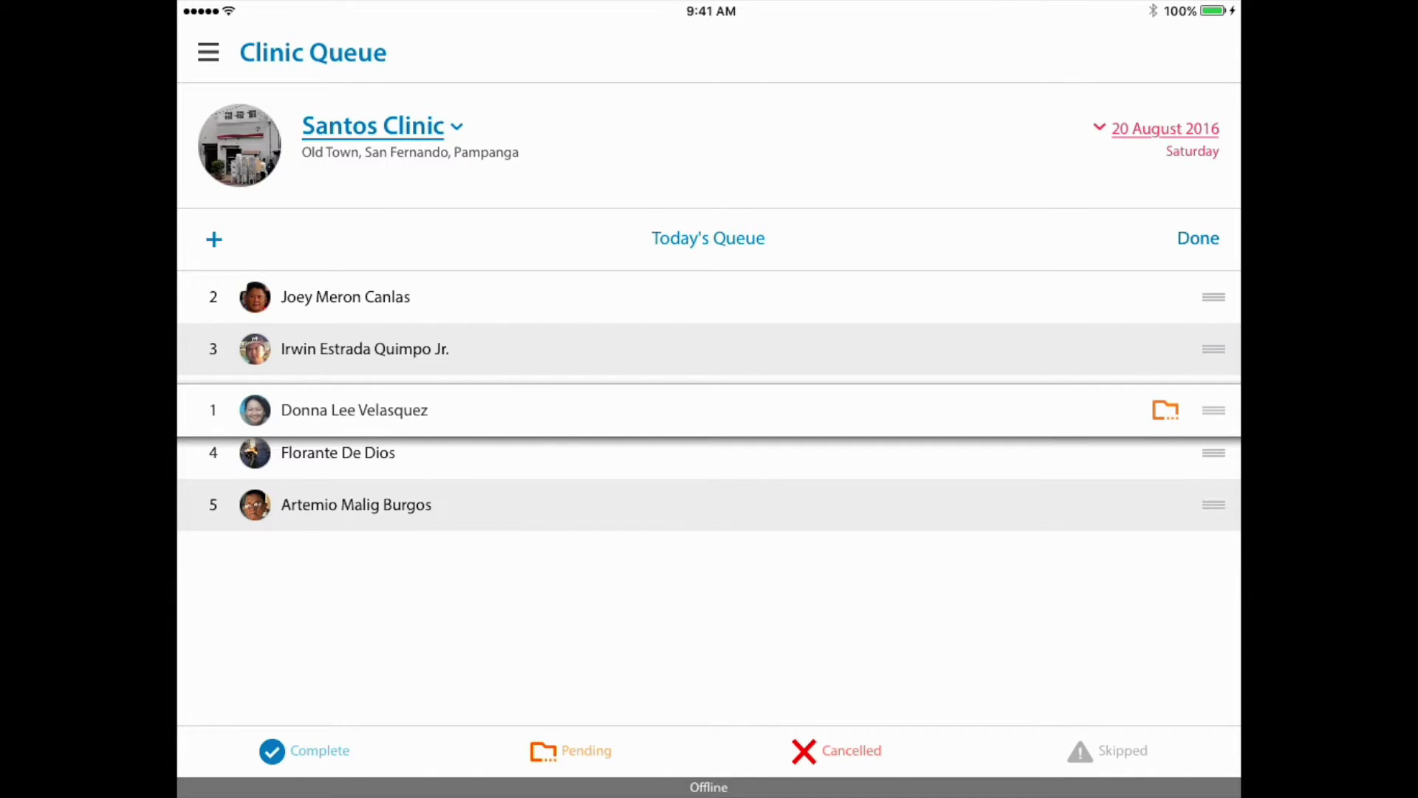
drag(1213, 415, 1214, 400)
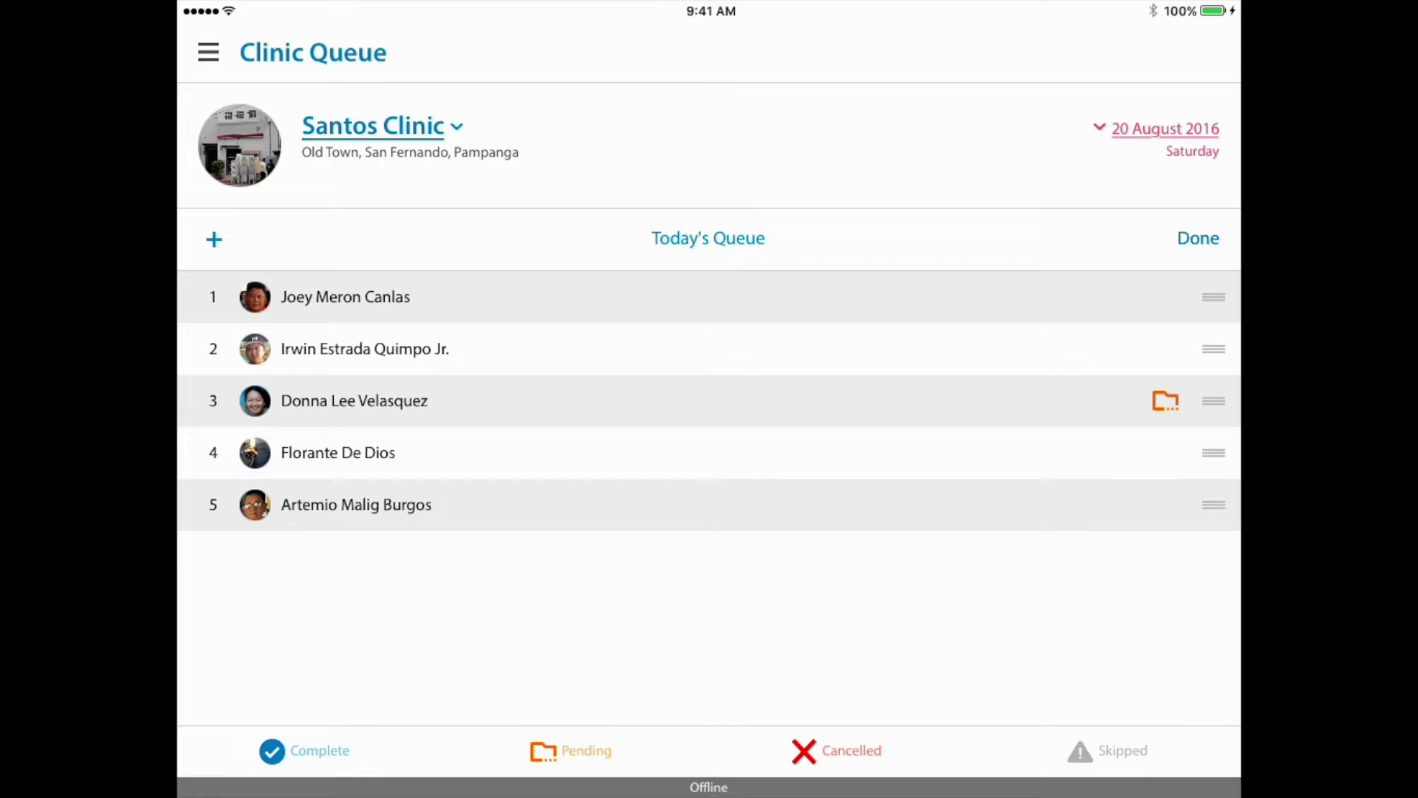
click(1198, 237)
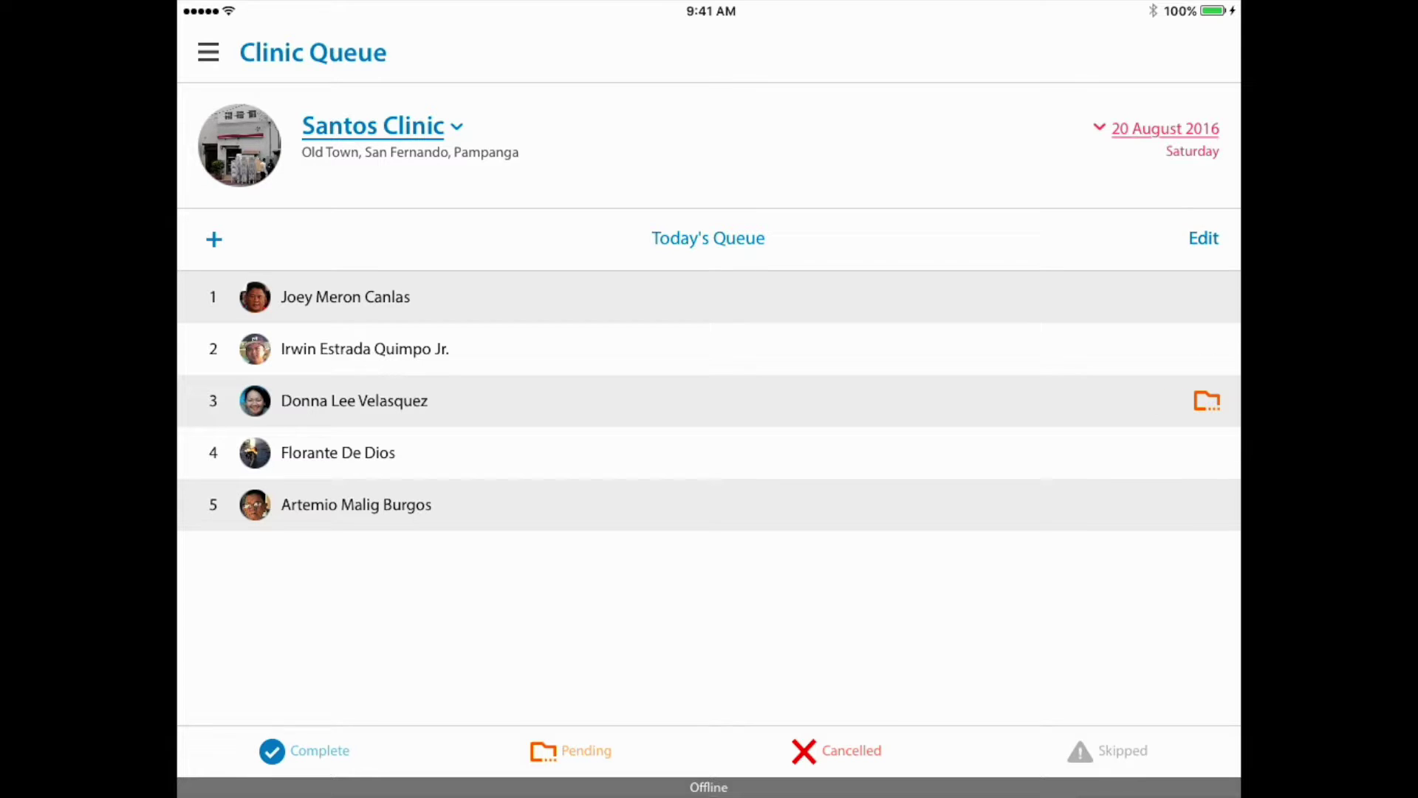